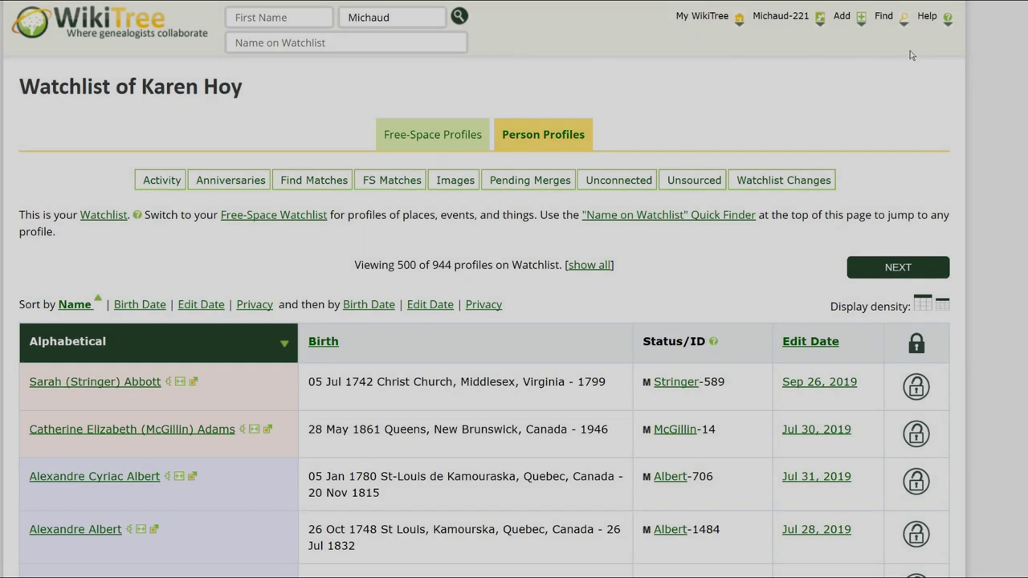
mouse_move(929, 26)
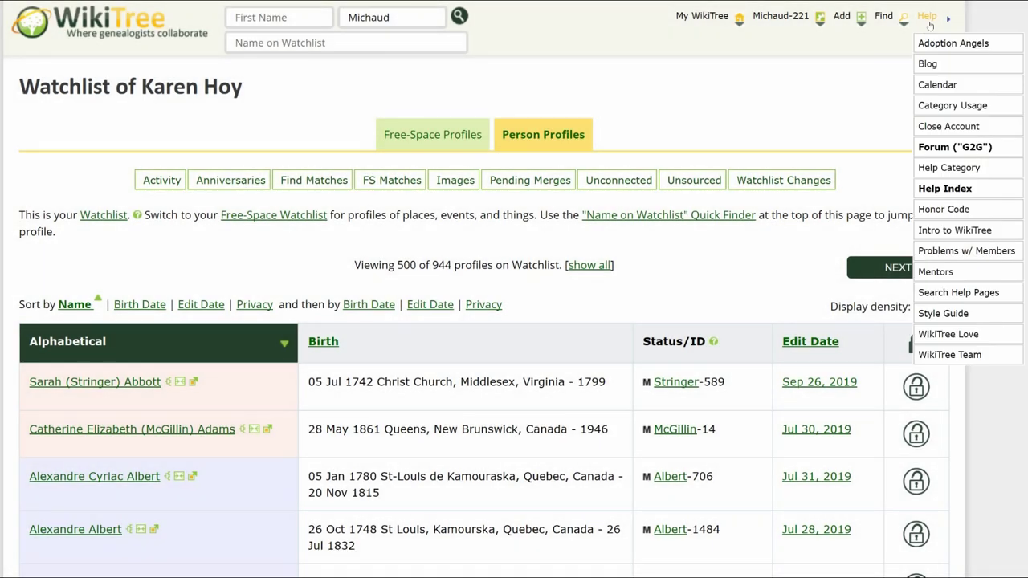
left_click(926, 189)
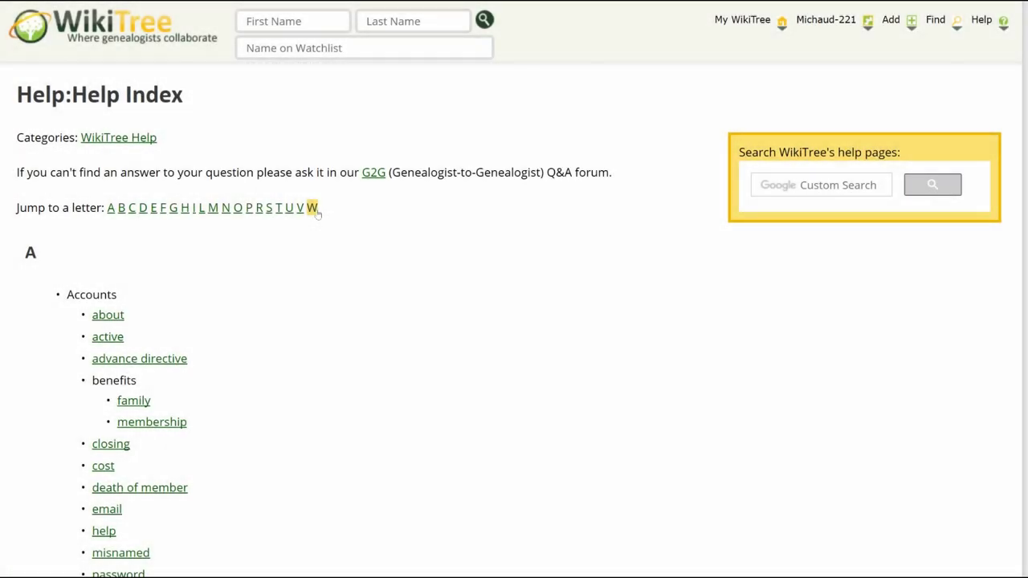
left_click(313, 208)
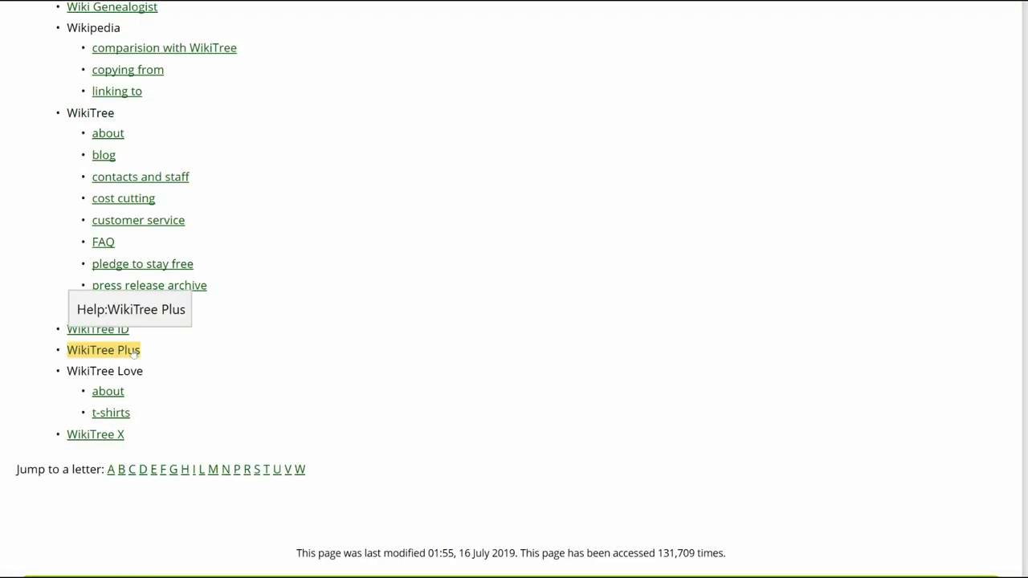
left_click(133, 351)
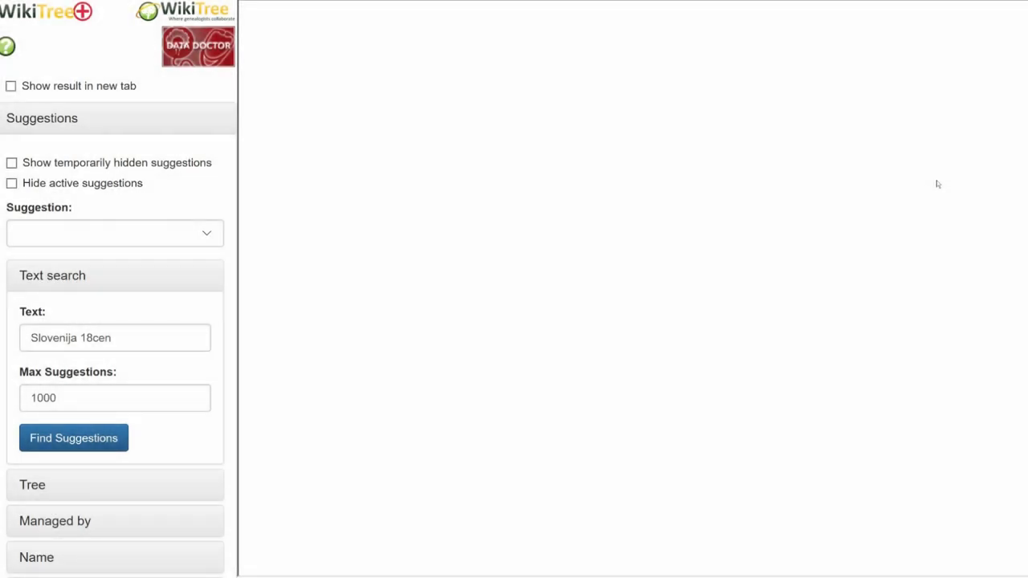
Step: Collapse Suggestions and run a profile search for GEDCOMJunk followed by the pasted profile ID
left_click(73, 122)
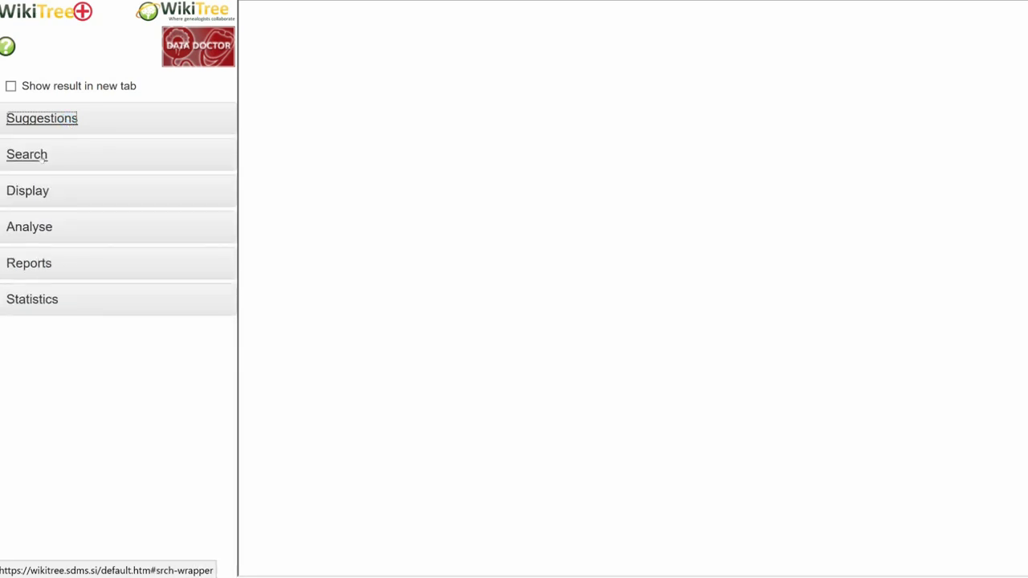
left_click(46, 157)
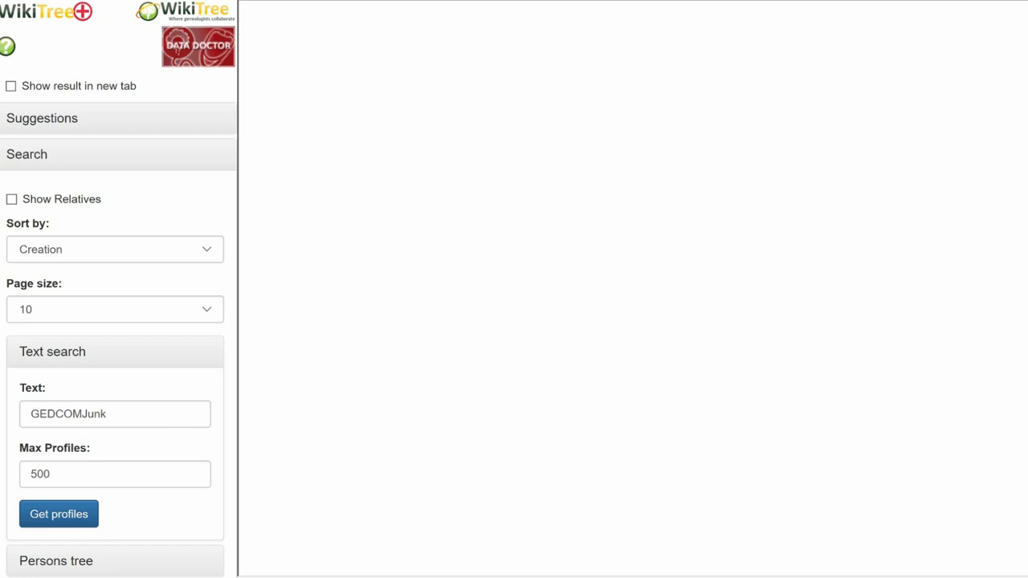
type("Trtnik-2")
left_click(49, 515)
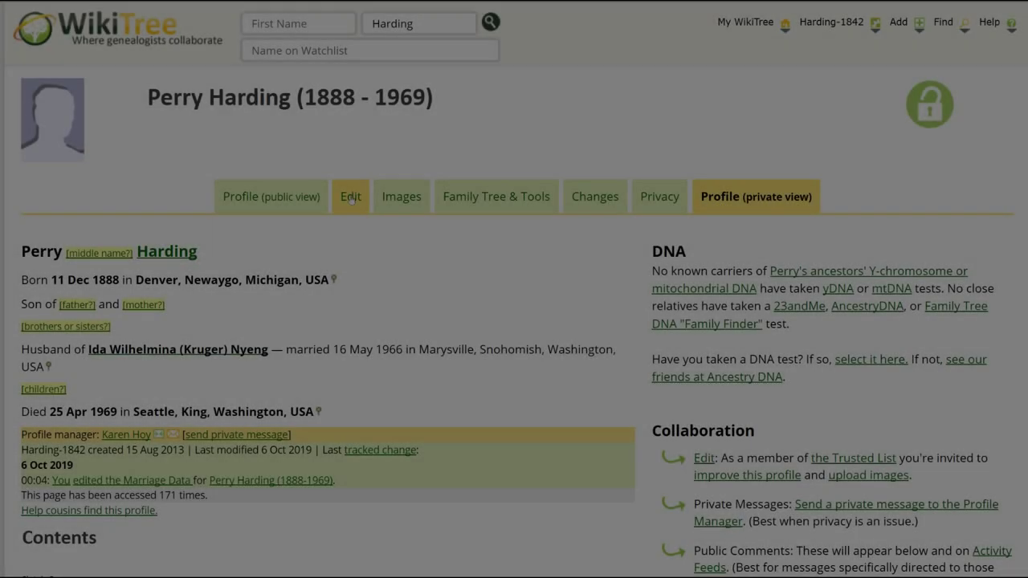
Step: Delete the User ID and Data Changed sections from the biography
mouse_move(351, 199)
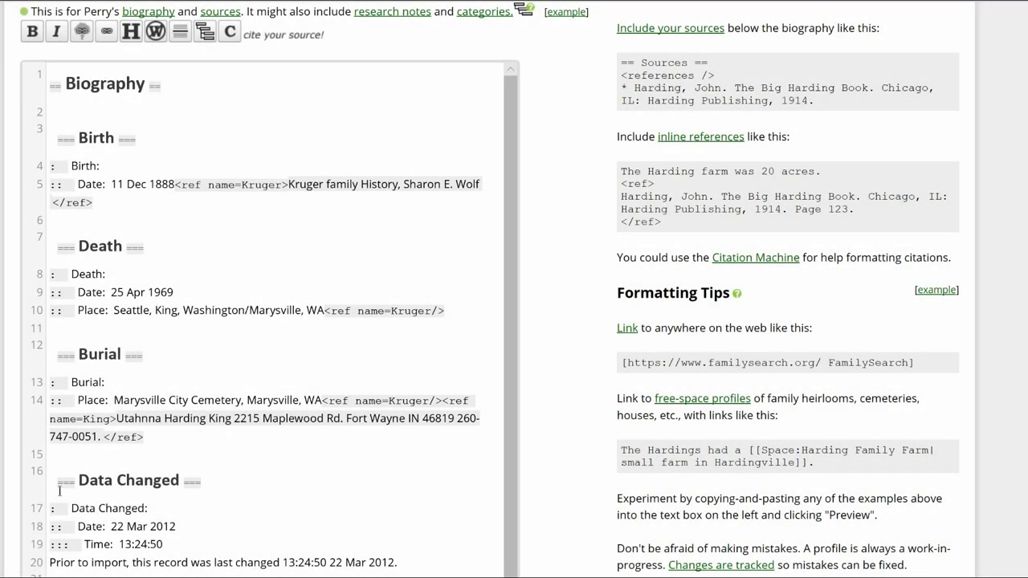
left_click_drag(63, 492, 399, 577)
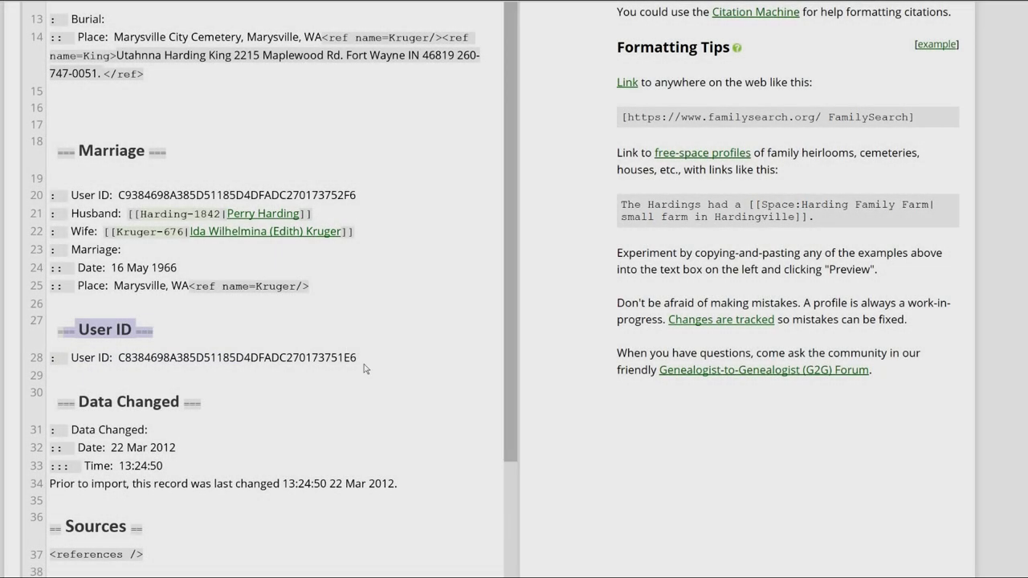
triple_click(366, 368)
key("Delete")
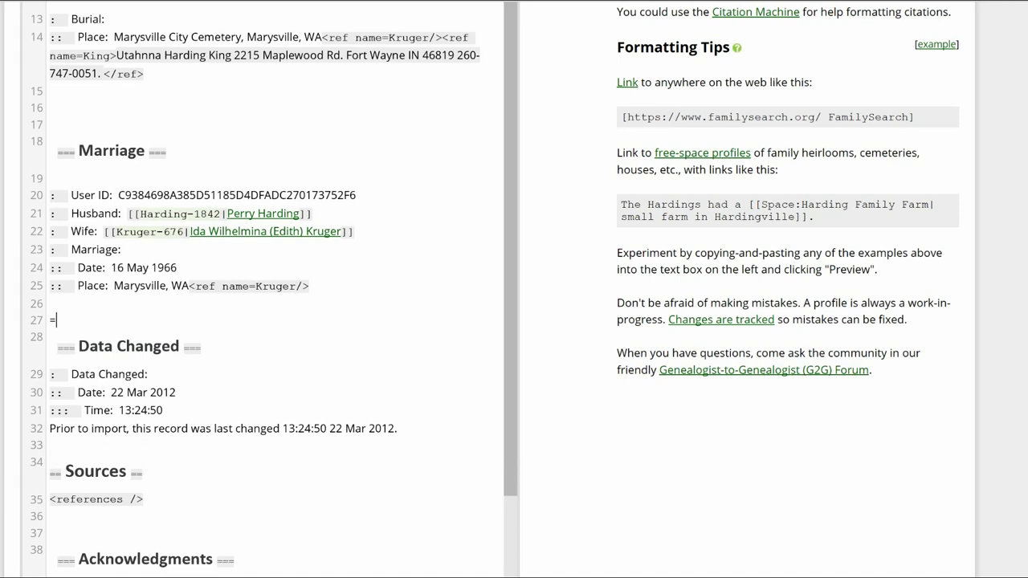
left_click(328, 419, "shift")
left_click(402, 430, "shift")
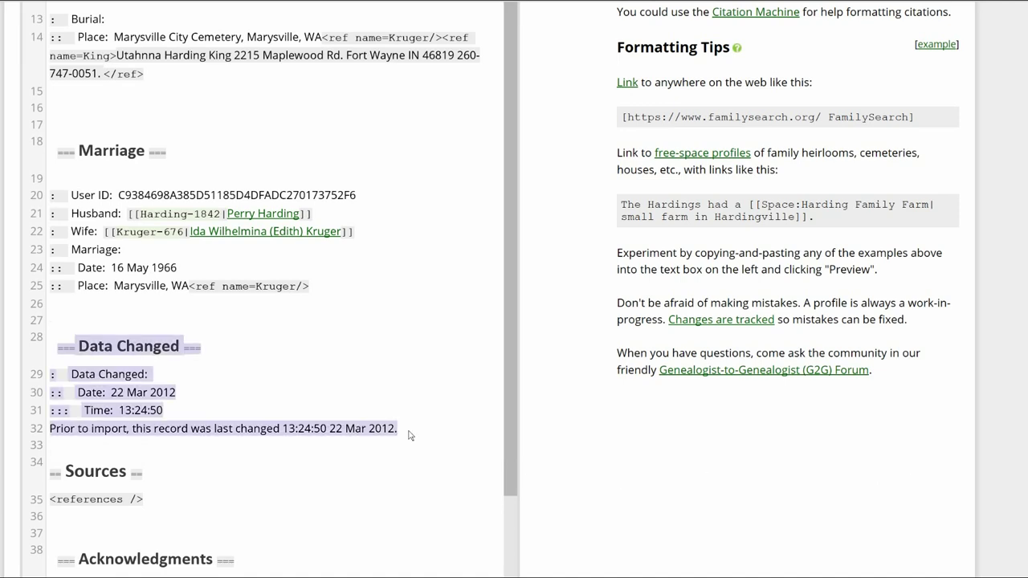
key("Delete")
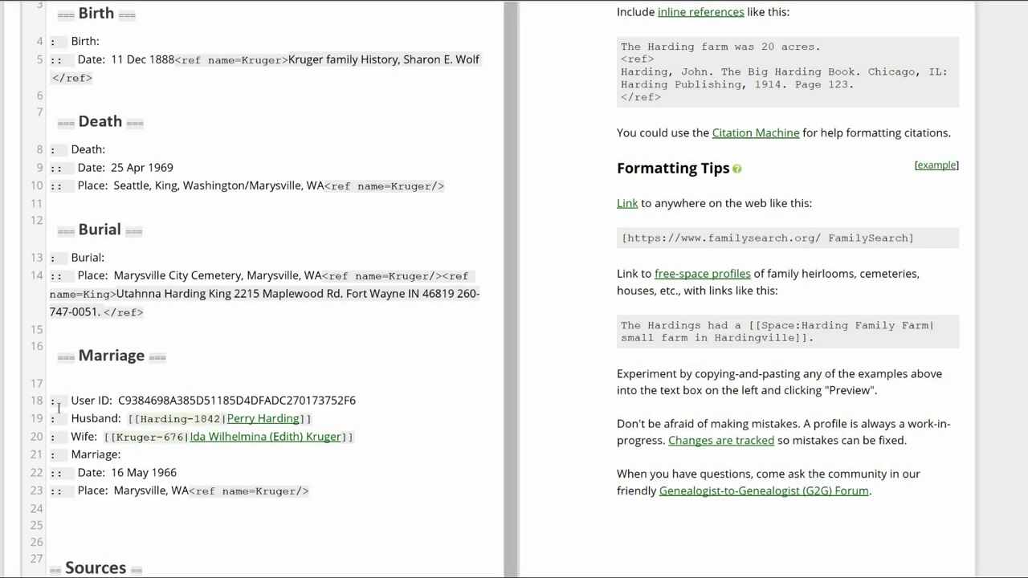
Step: Delete the Marriage User ID line and the Birth and Death label lines
left_click_drag(50, 402, 359, 409)
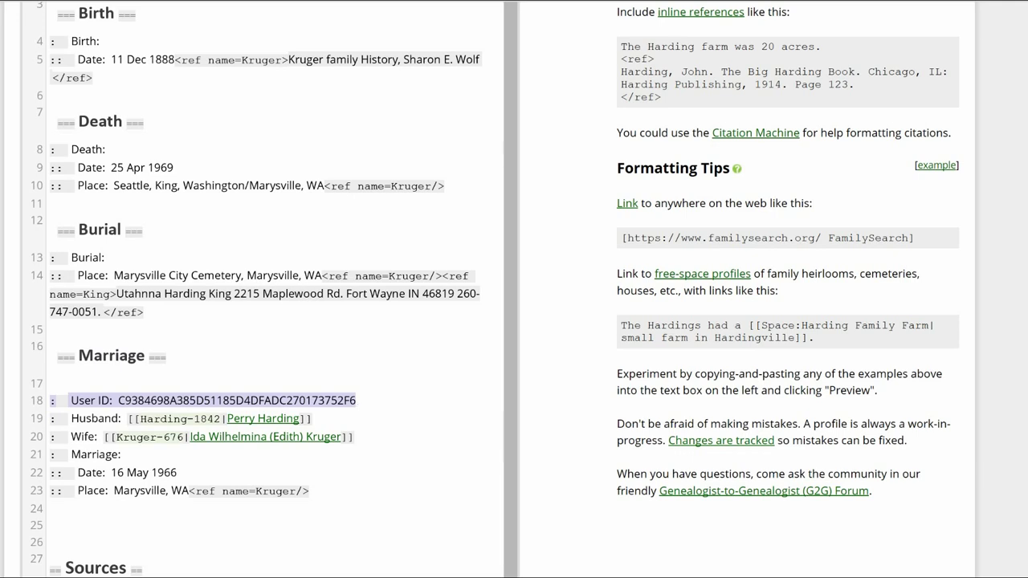
key("Delete")
key("Delete")
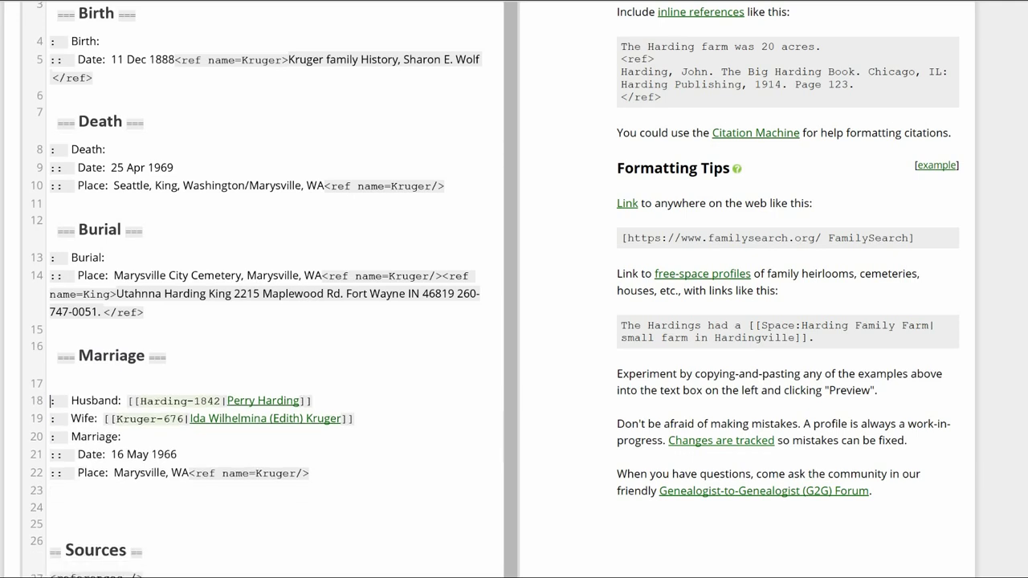
key("BackSpace")
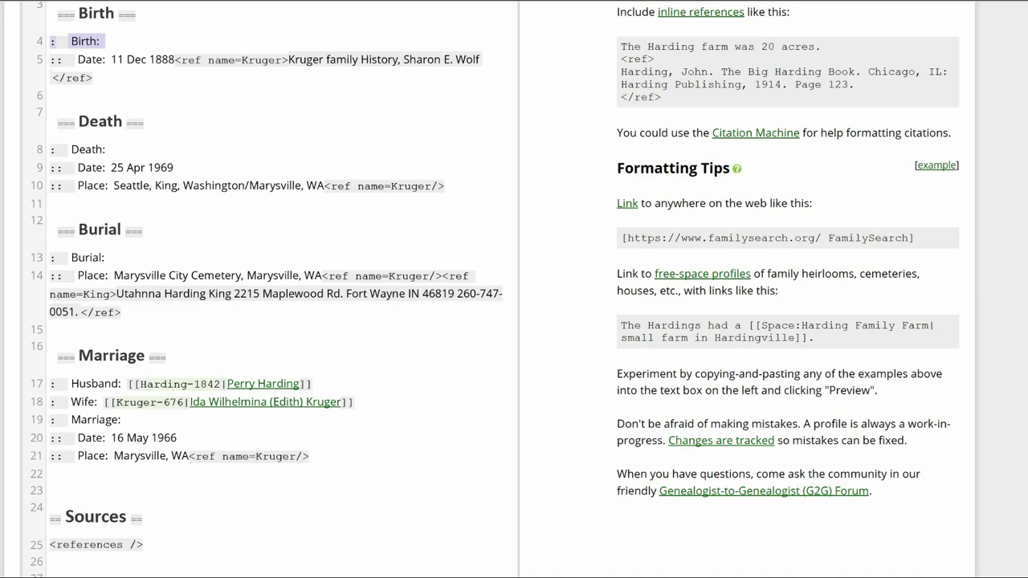
key("Delete")
key("Delete")
key("Down")
key("Down")
key("Down")
key("shift+End")
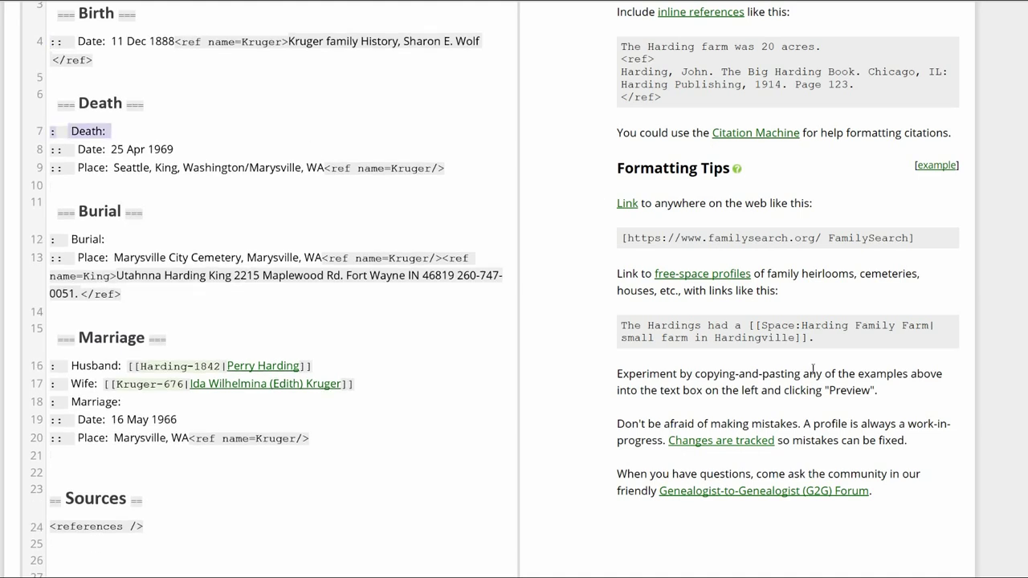
key("Delete")
key("Delete")
key("Down")
key("Down")
key("Down")
key("Down")
Step: Remove the Burial and Marriage label lines and the burial source's address and phone number
key("shift+End")
key("Delete")
key("Delete")
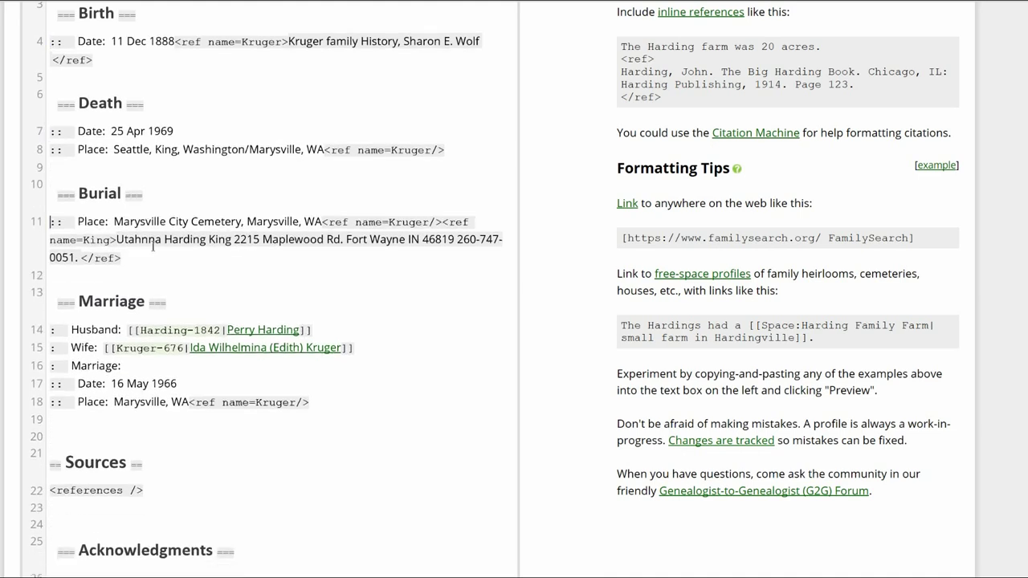
key("Down")
key("Down")
key("Down")
key("Down")
key("Down")
key("Down")
key("Down")
key("shift+End")
key("Delete")
key("Delete")
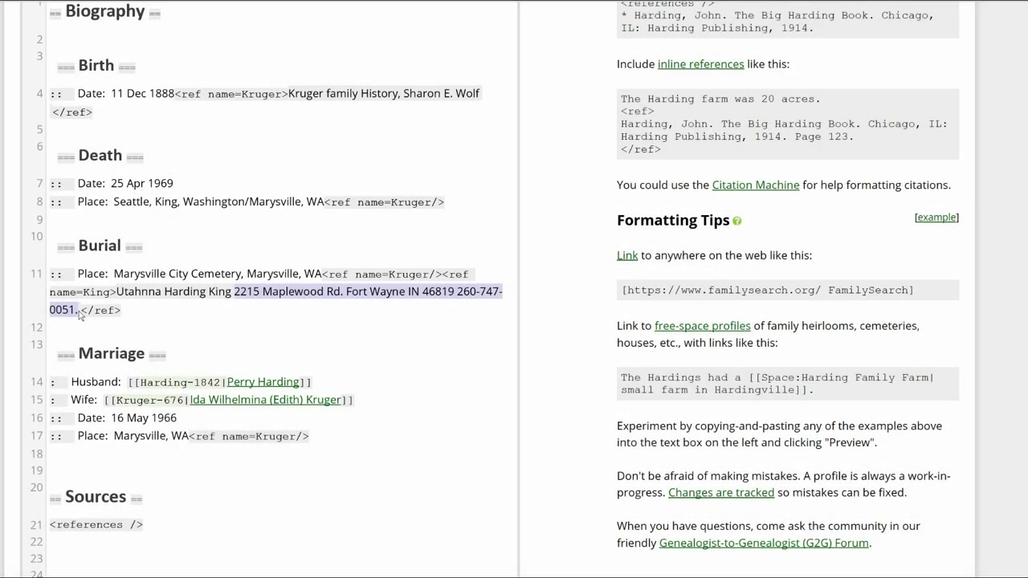
key("Delete")
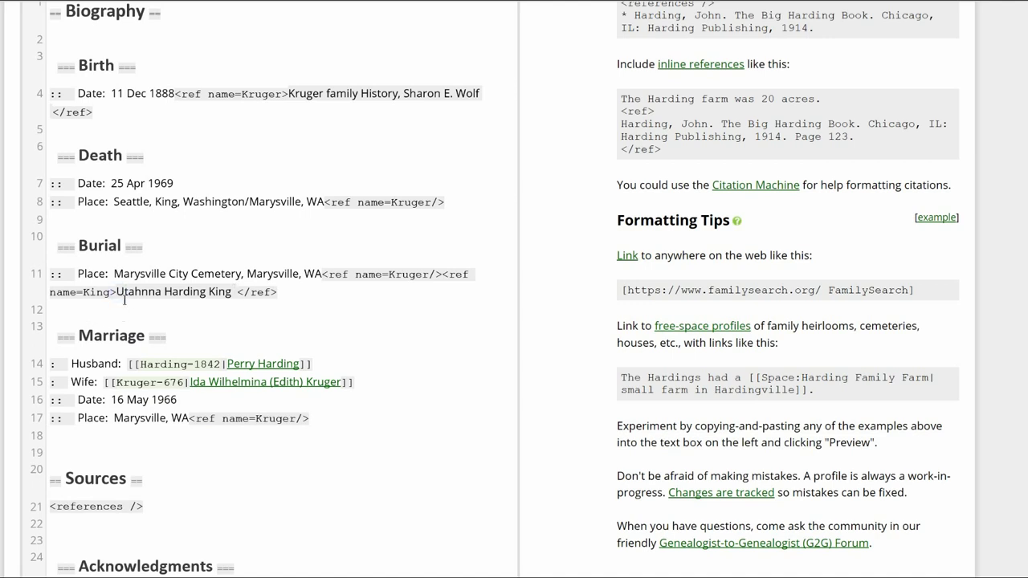
left_click(119, 294)
Step: Prefix the burial source with 'Information from' and reduce line 4 to a single colon
type("Information from")
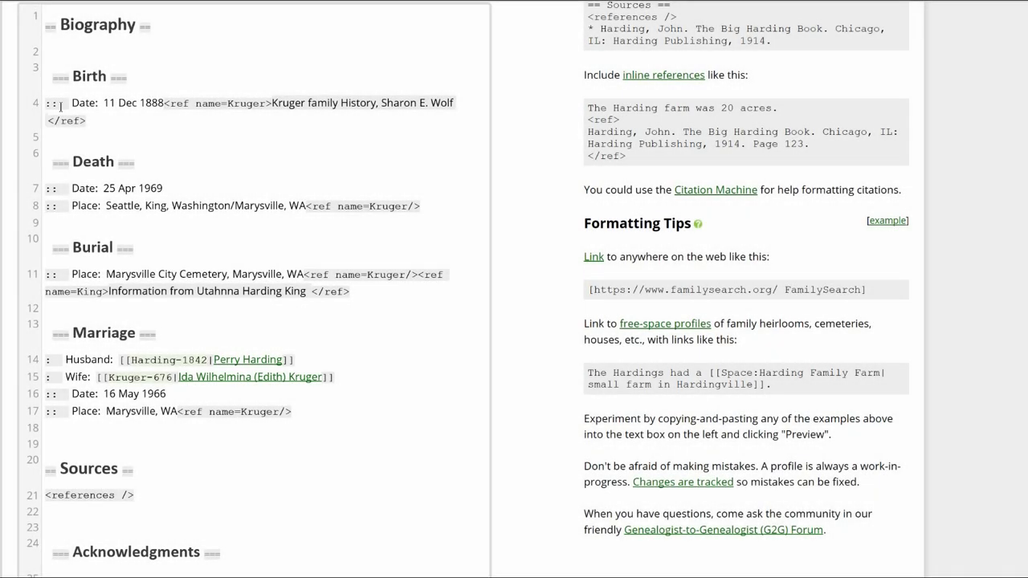
double_click(55, 104)
left_click(51, 103)
key("Delete")
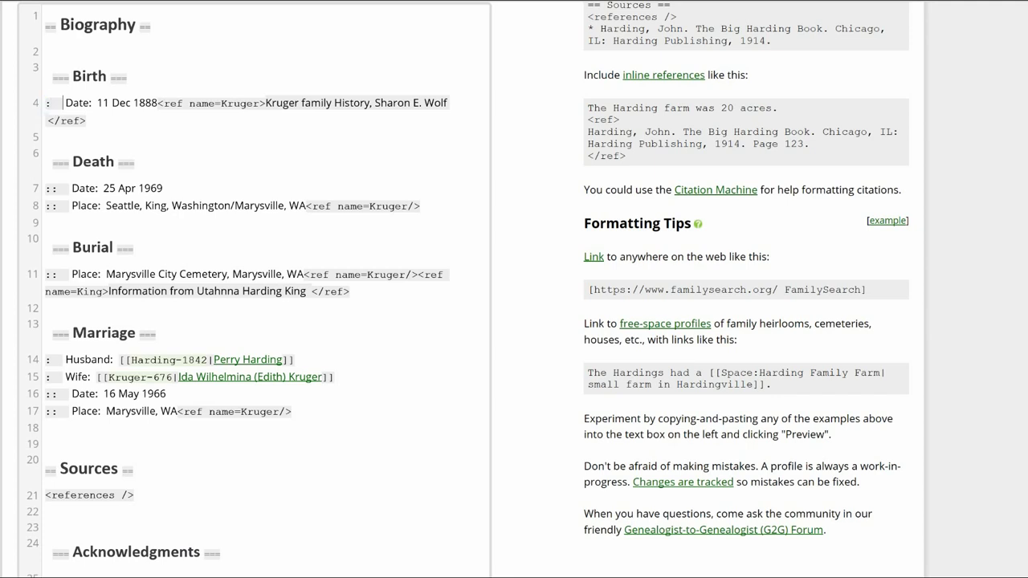
Step: Reduce the '::' indentation on lines 7, 8 and 11 to a single colon
left_click(52, 189)
key("Delete")
left_click(50, 204)
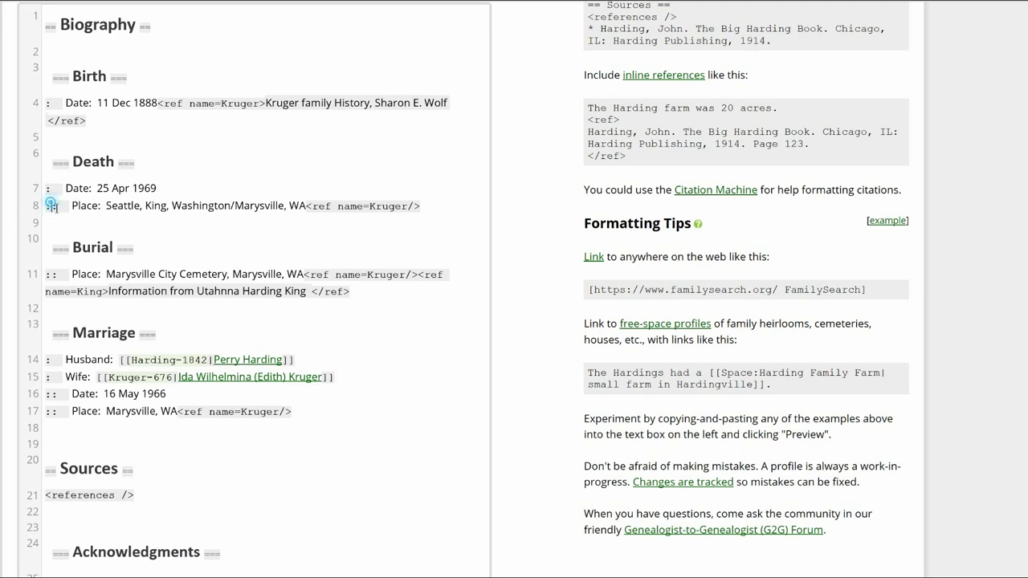
key("Delete")
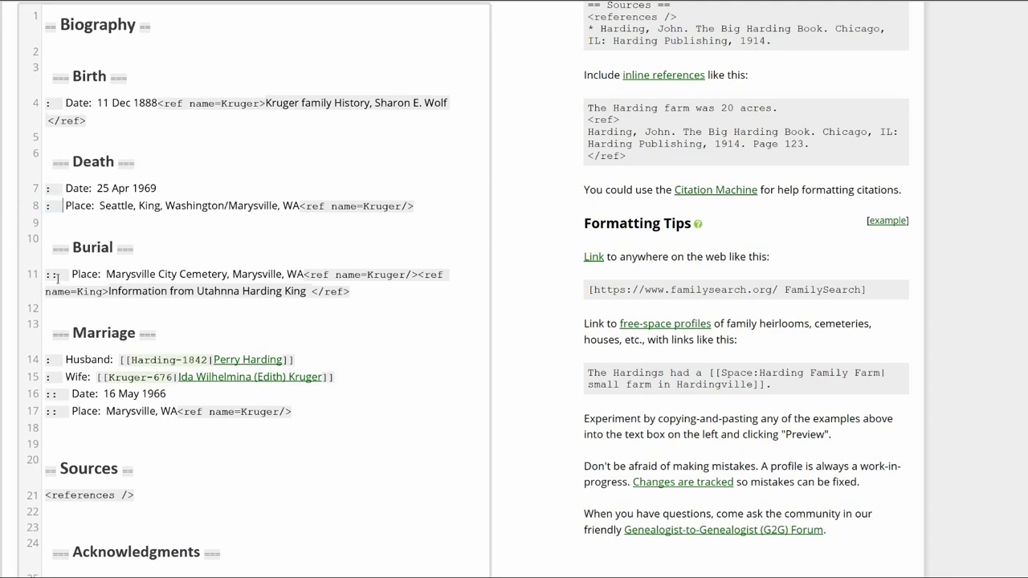
left_click(55, 277)
key("Delete")
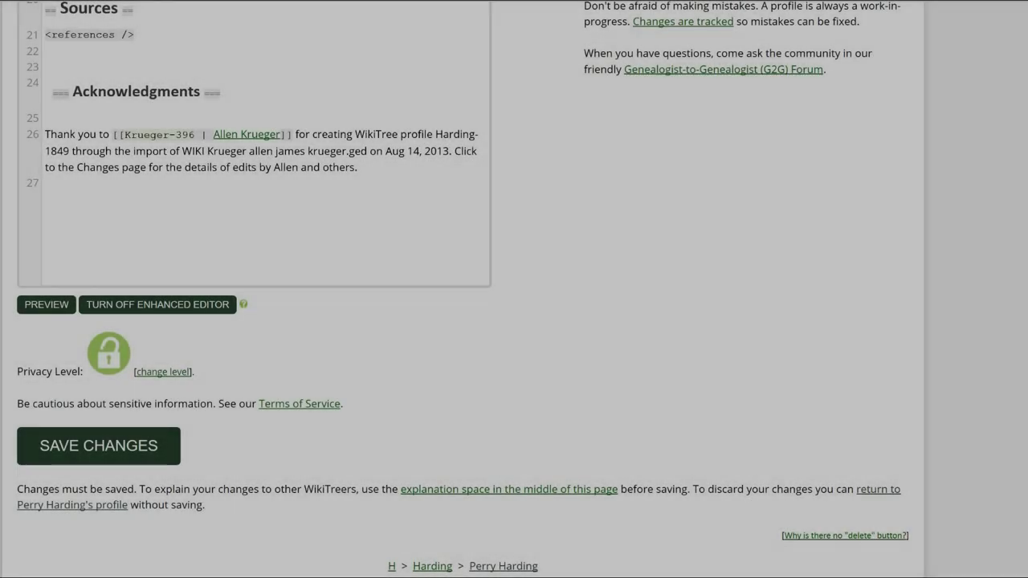
Step: Preview the cleaned biography and save with note 'Data Doctor - 853 GEDCOM Junk - profile cleaned'
left_click(54, 303)
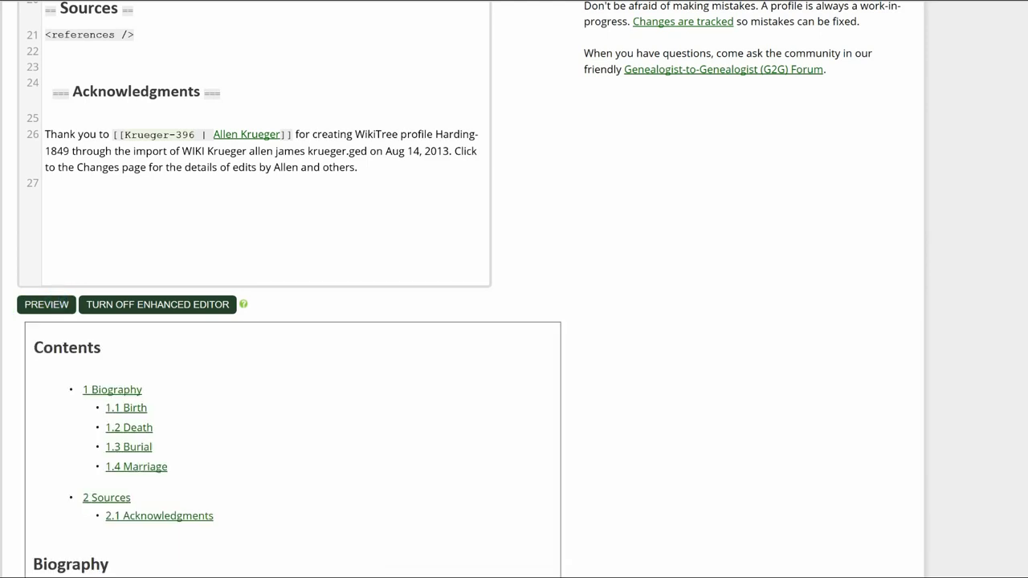
scroll(458, 289, "down", 6)
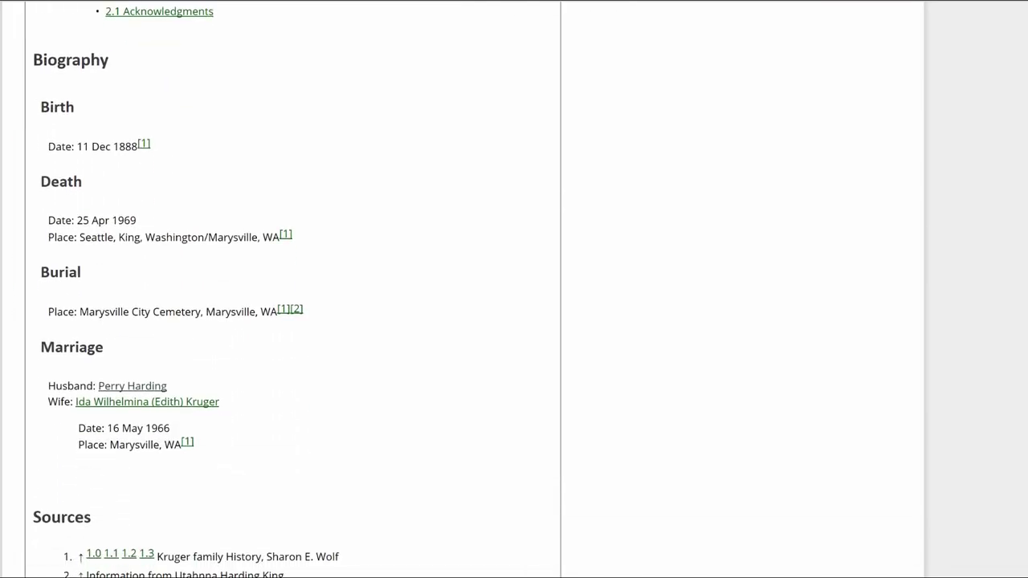
scroll(458, 289, "down", 1)
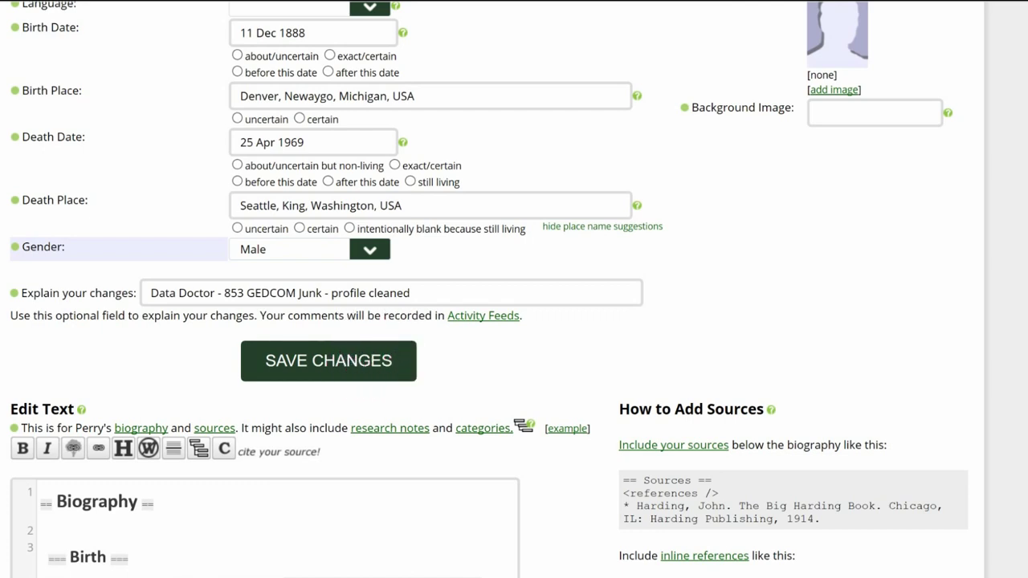
left_click(389, 364)
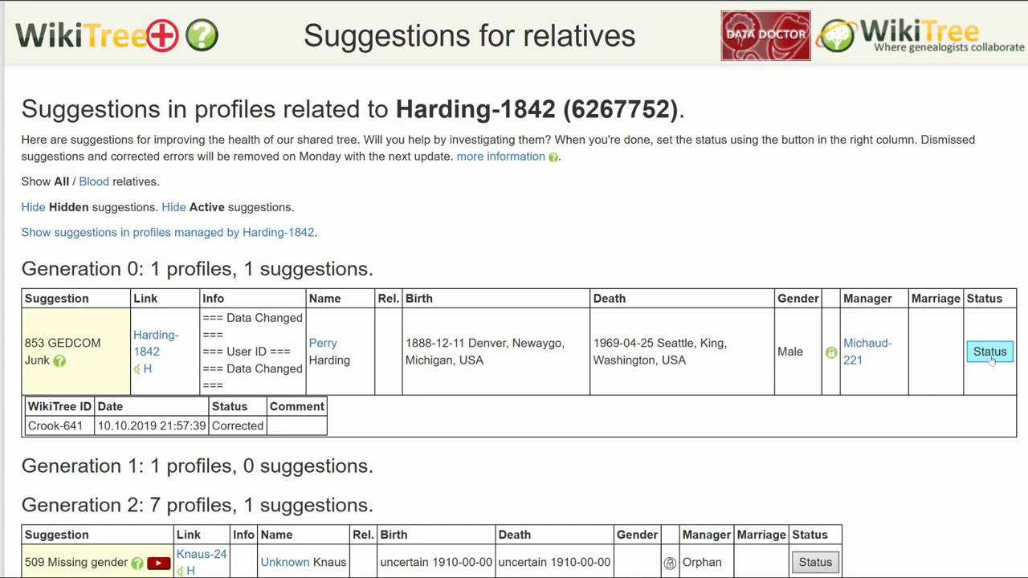
Step: Mark suggestion 853 'Corrected (hide until next recheck)' with comment 'Removed GEDCOM junk headings'
left_click(990, 353)
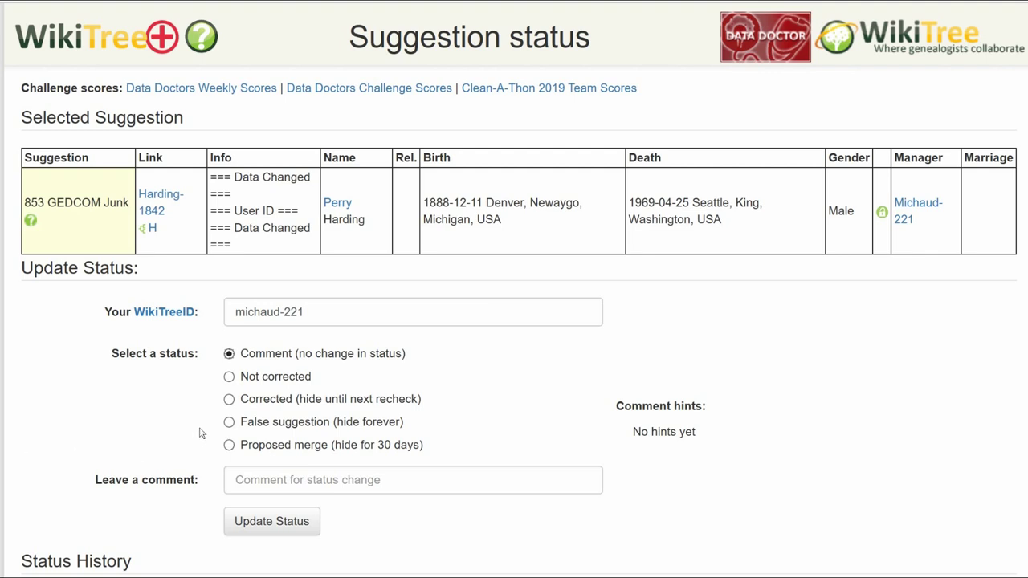
left_click(228, 399)
left_click(281, 482)
type("Removed GEDC")
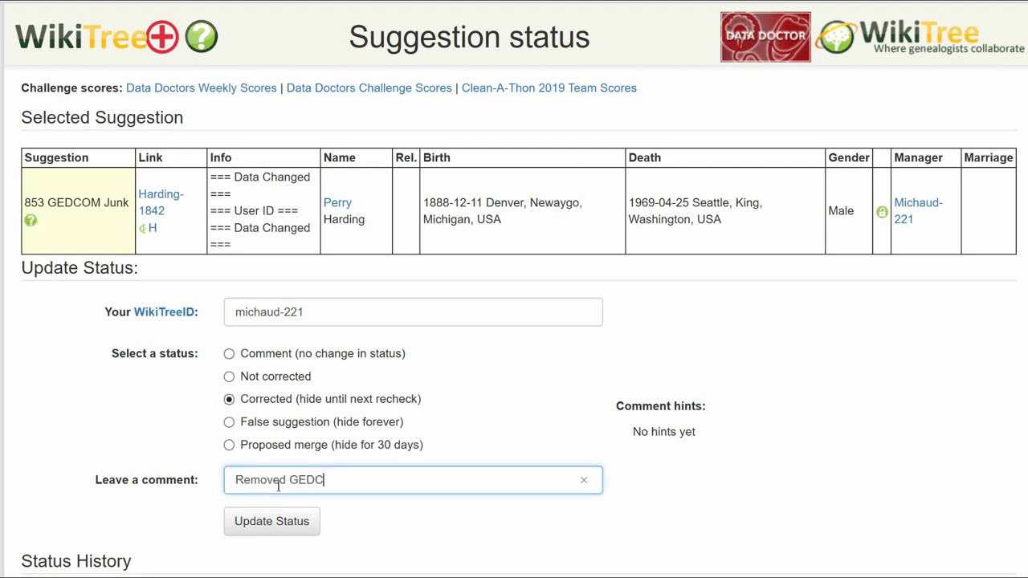
type("OM junk headings")
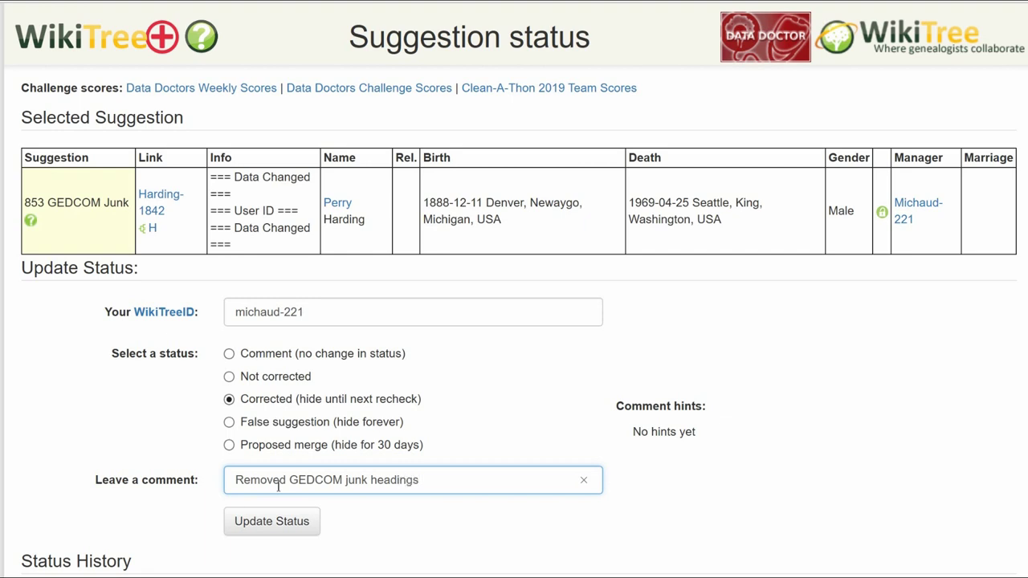